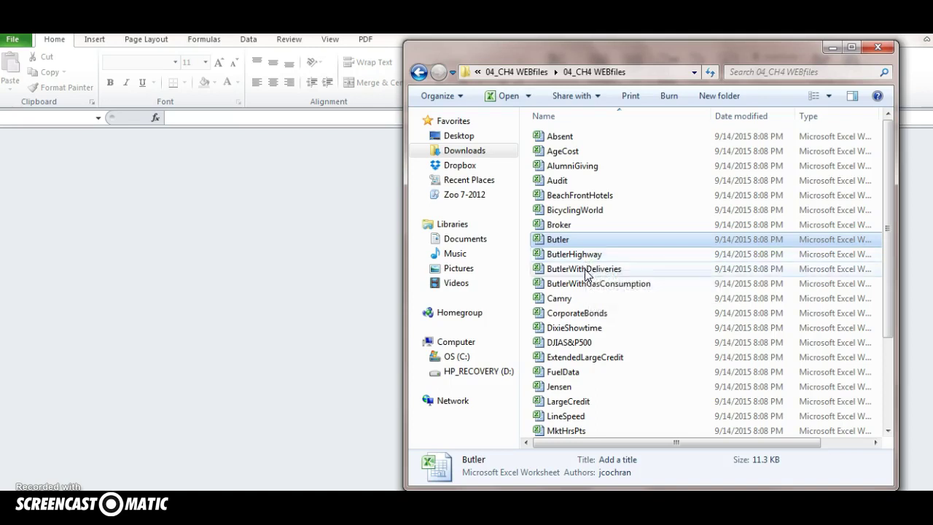
Open the ButlerWithDeliveries workbook from the 04_CH4 WEBfiles folder and enable editing for it
{"action": "left_click", "coordinate": [586, 270]}
{"action": "double_click", "coordinate": [587, 270]}
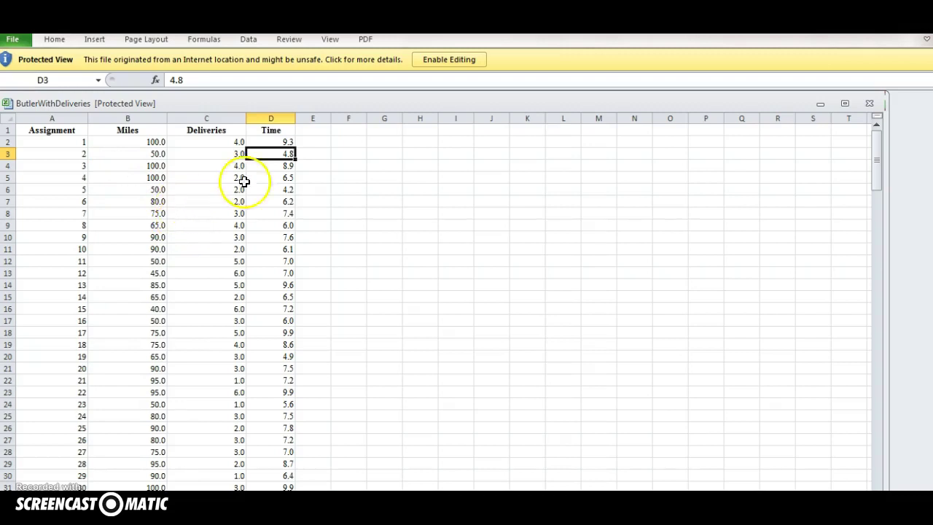
{"action": "left_click", "coordinate": [439, 58]}
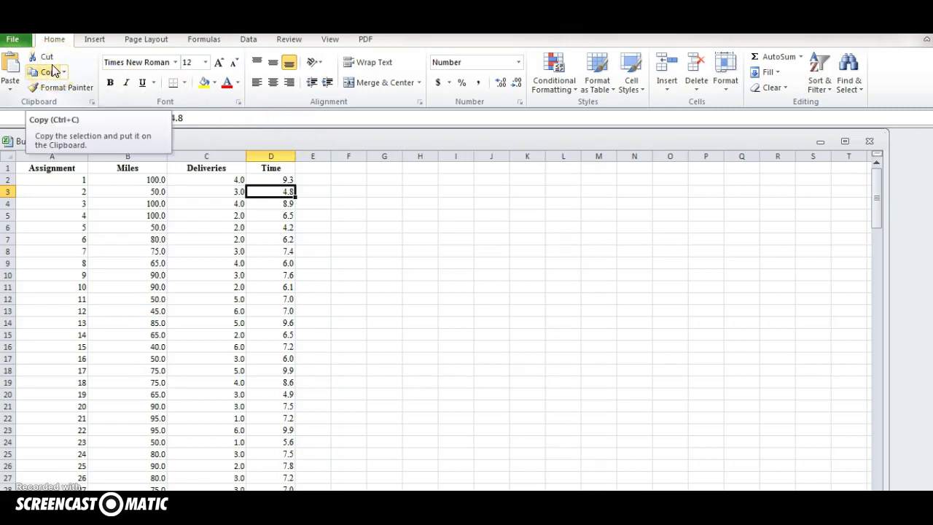
Make sure the Analysis ToolPak is ticked among the available Excel add-ins and confirm the selection
{"action": "left_click", "coordinate": [15, 40]}
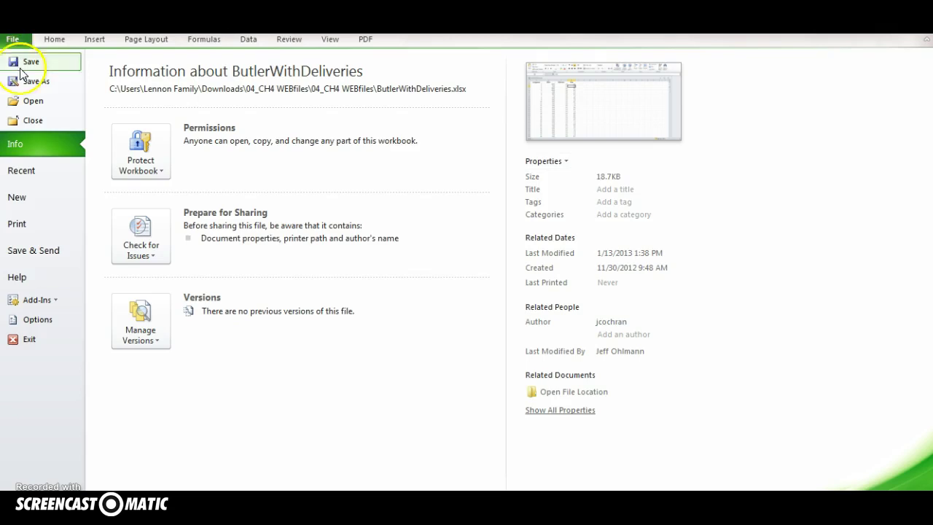
{"action": "left_click", "coordinate": [22, 321]}
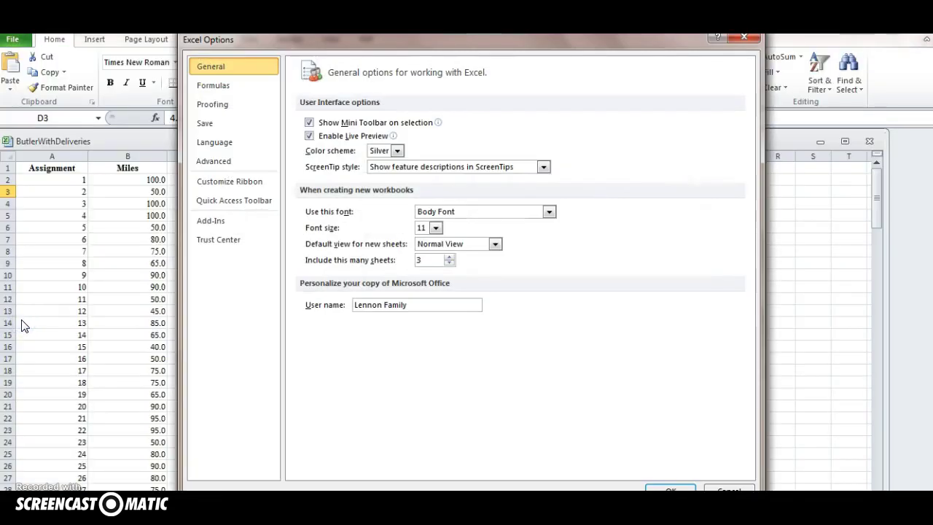
{"action": "left_click", "coordinate": [206, 231]}
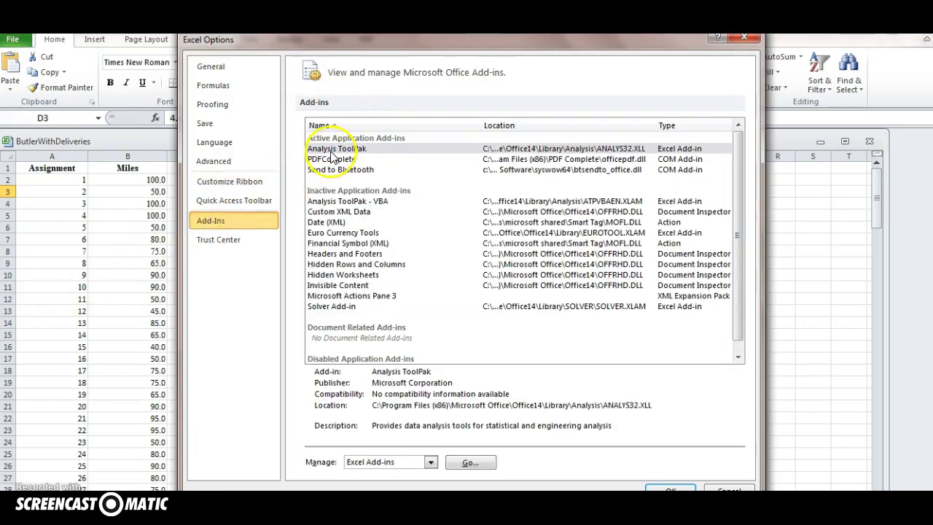
{"action": "left_click", "coordinate": [336, 149]}
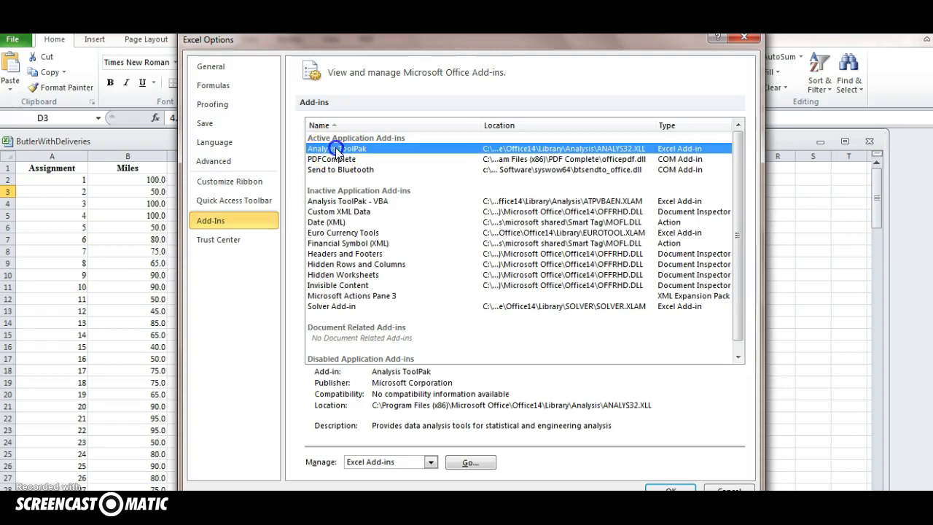
{"action": "left_click", "coordinate": [463, 461]}
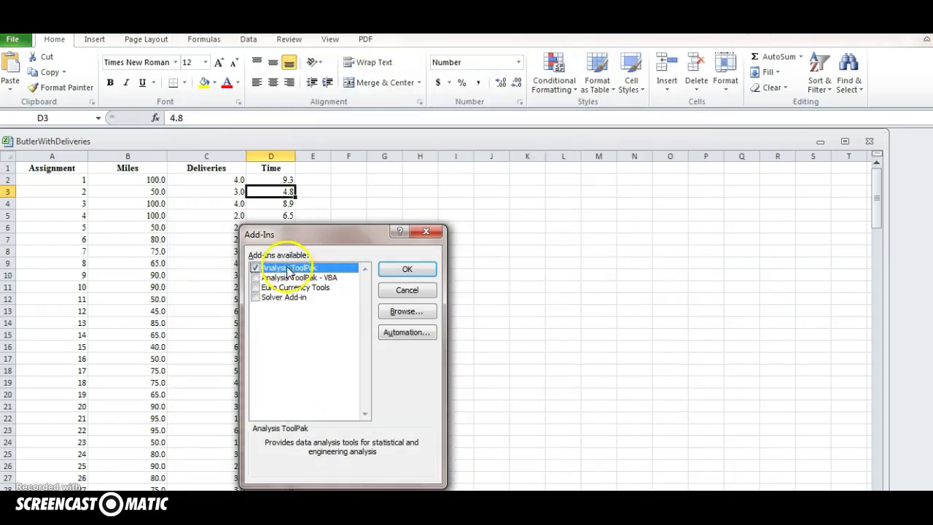
{"action": "left_click", "coordinate": [405, 271]}
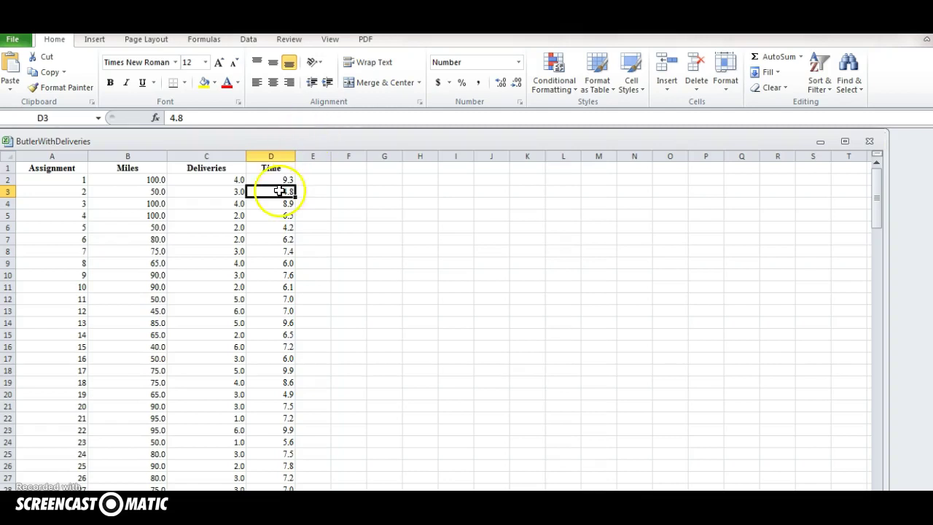
Start the Regression tool from the data analysis tools and move its dialog clear of the data columns
{"action": "left_click", "coordinate": [249, 39]}
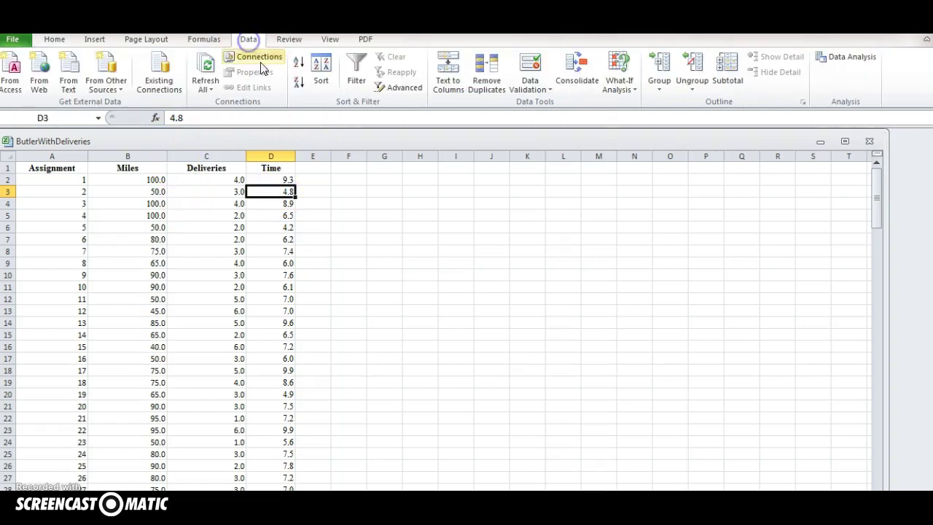
{"action": "left_click", "coordinate": [836, 61]}
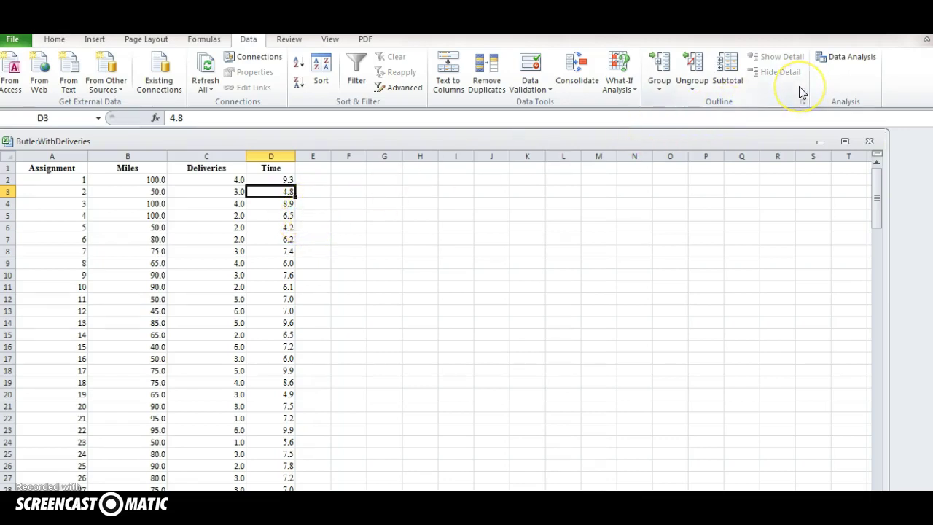
{"action": "left_click", "coordinate": [847, 57]}
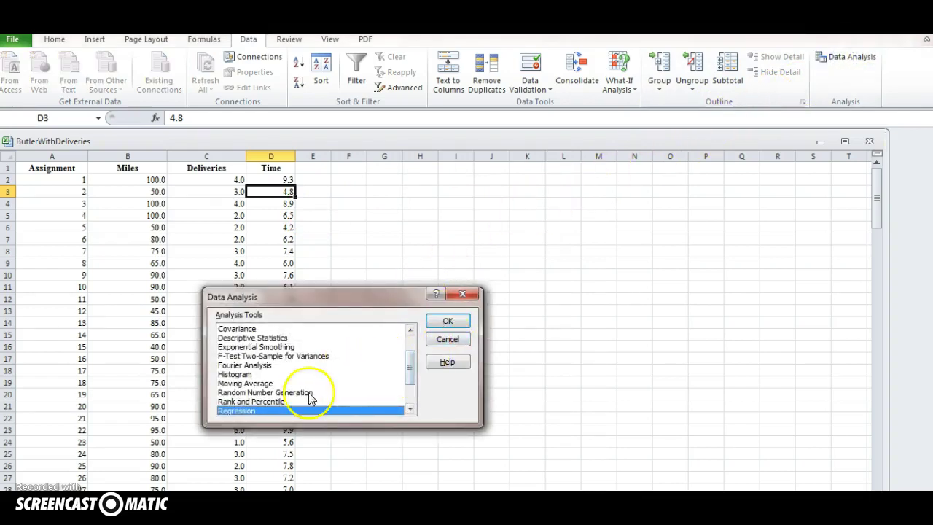
{"action": "mouse_move", "coordinate": [408, 365]}
{"action": "left_mouse_down"}
{"action": "mouse_move", "coordinate": [417, 324]}
{"action": "mouse_move", "coordinate": [401, 364]}
{"action": "left_mouse_up"}
{"action": "left_click", "coordinate": [295, 393]}
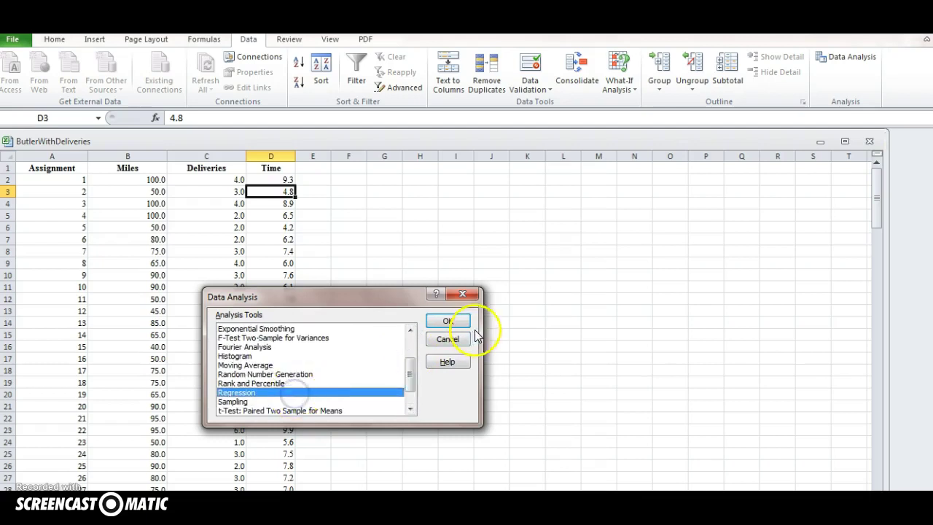
{"action": "left_click", "coordinate": [450, 321]}
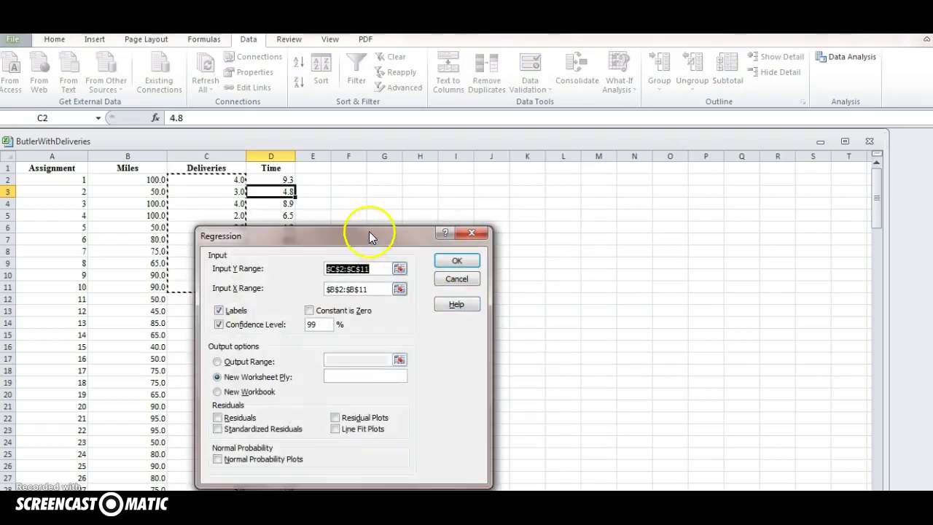
{"action": "left_click_drag", "start_coordinate": [369, 226], "coordinate": [507, 197]}
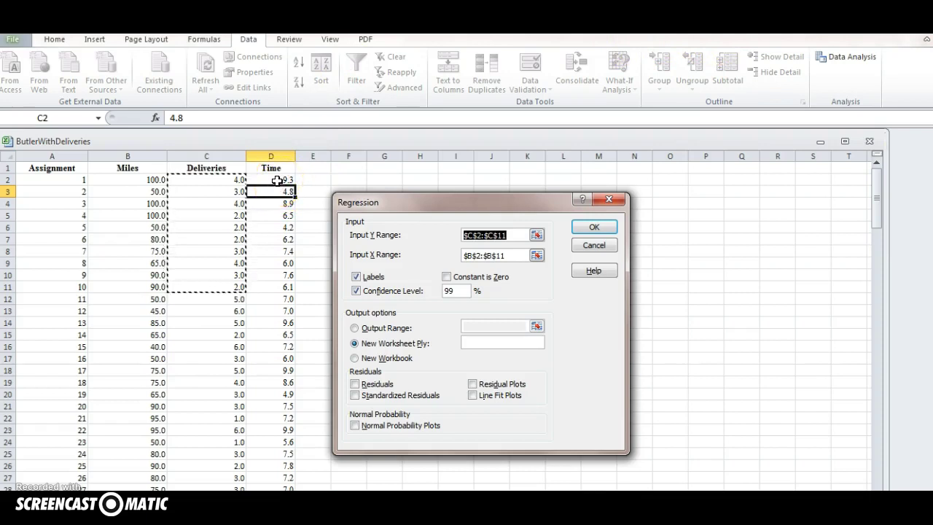
{"action": "left_click_drag", "start_coordinate": [277, 180], "coordinate": [280, 487]}
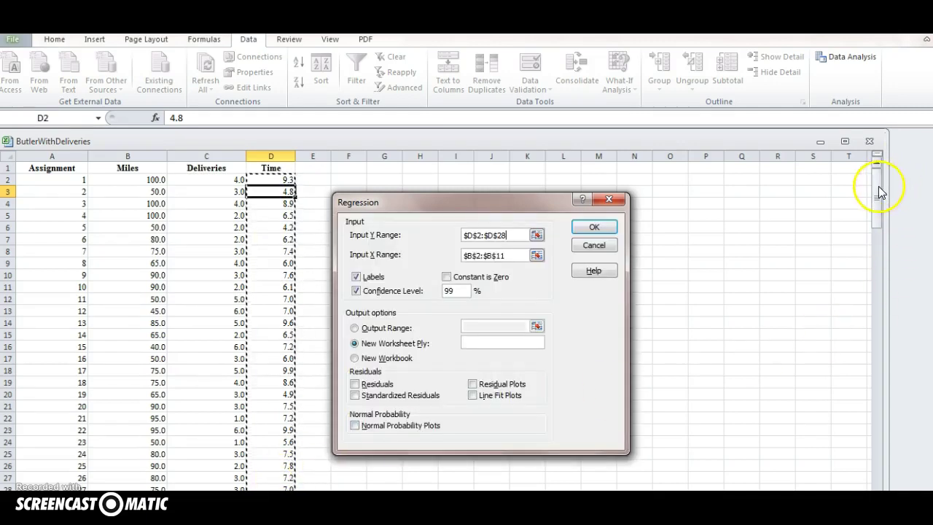
{"action": "left_click_drag", "start_coordinate": [878, 187], "coordinate": [868, 216]}
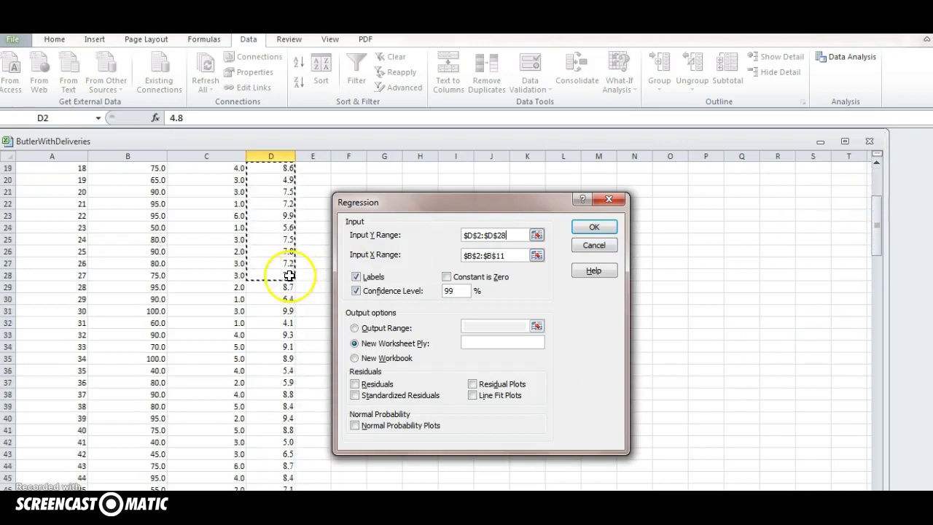
{"action": "left_click_drag", "start_coordinate": [287, 274], "coordinate": [267, 309]}
Set the regression's Input Y Range to the whole Time column including its header, $D$1:$D$301
{"action": "scroll", "coordinate": [270, 310], "scroll_direction": "up", "scroll_amount": 3}
{"action": "scroll", "coordinate": [270, 310], "scroll_direction": "down", "scroll_amount": 20}
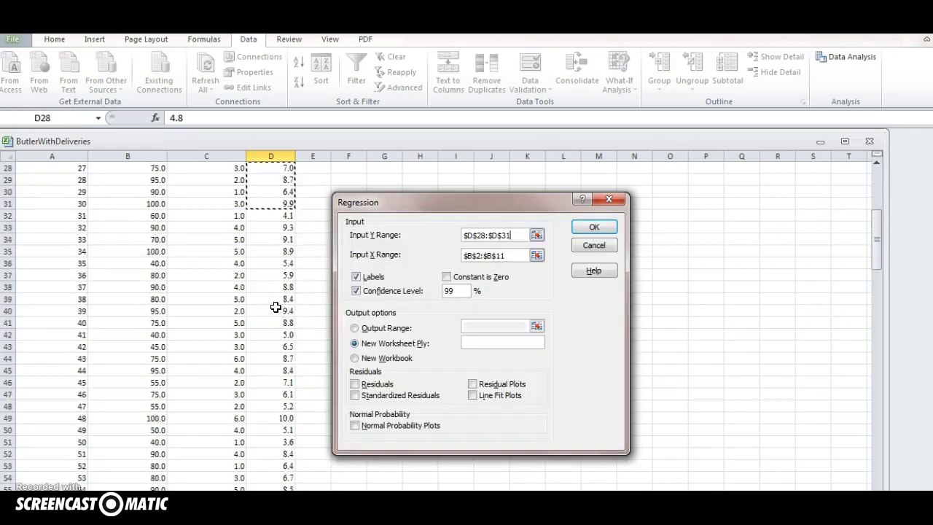
{"action": "scroll", "coordinate": [281, 327], "scroll_direction": "down", "scroll_amount": 20}
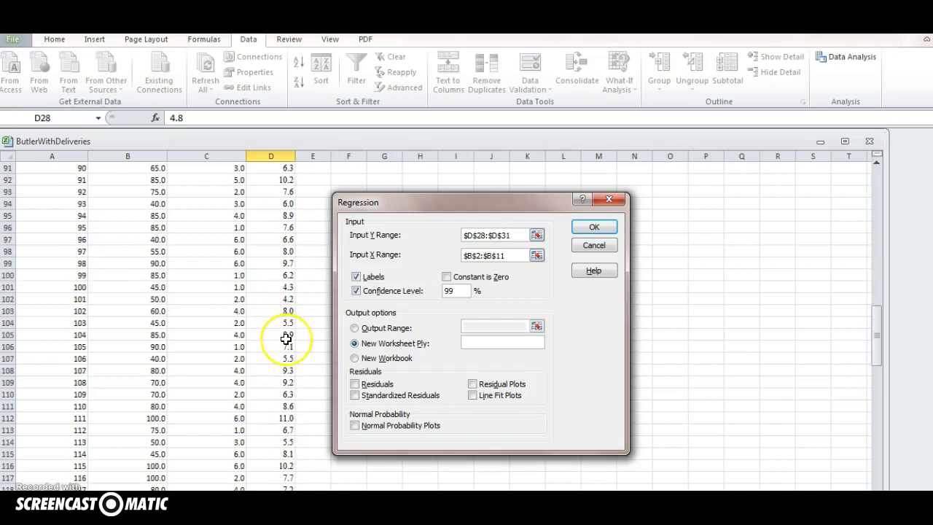
{"action": "scroll", "coordinate": [286, 346], "scroll_direction": "down", "scroll_amount": 20}
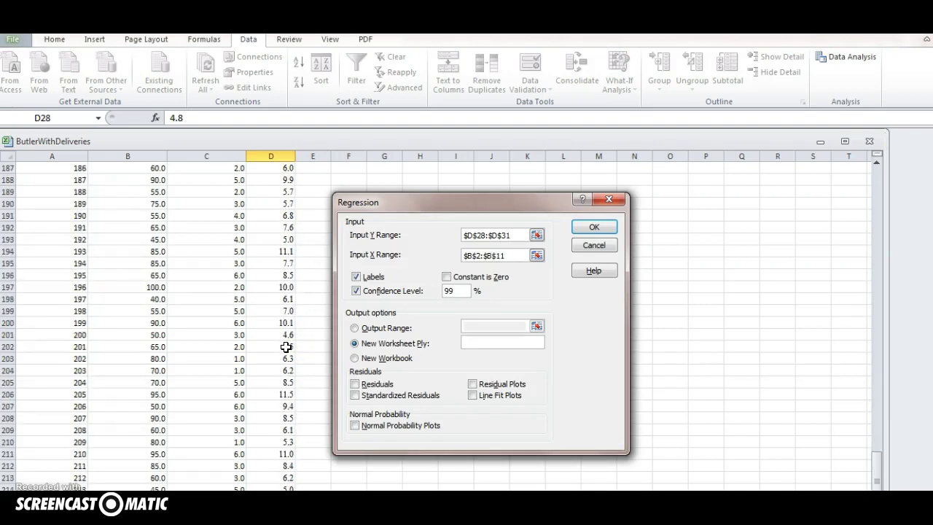
{"action": "scroll", "coordinate": [278, 353], "scroll_direction": "down", "scroll_amount": 13}
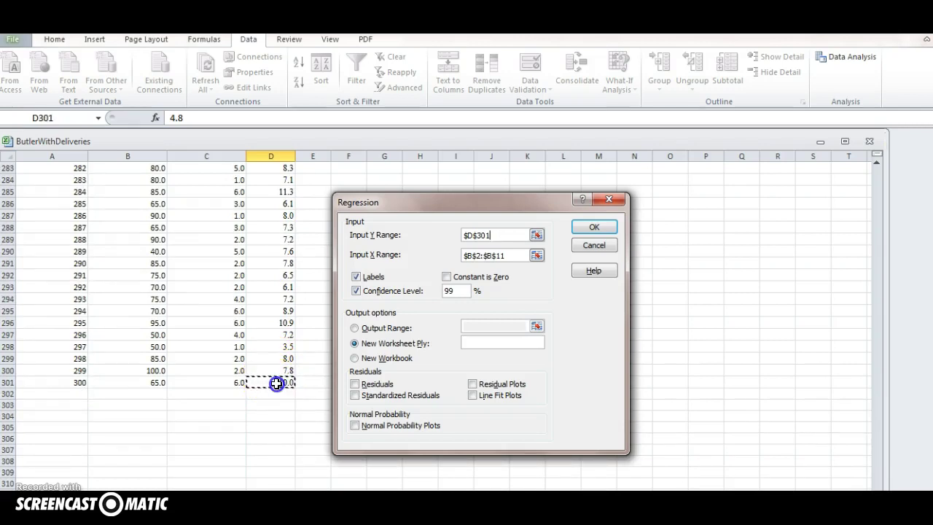
{"action": "left_click_drag", "start_coordinate": [276, 382], "coordinate": [269, 78]}
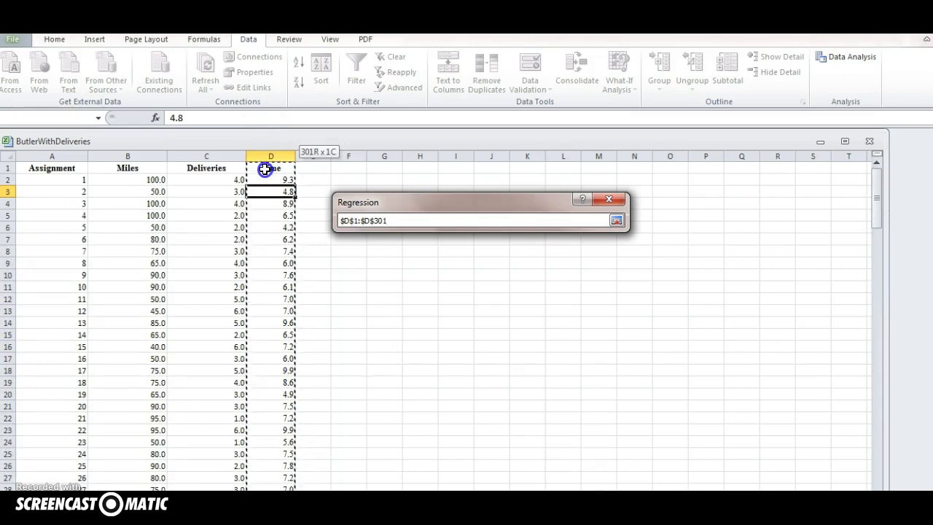
{"action": "left_click_drag", "start_coordinate": [265, 168], "coordinate": [264, 168]}
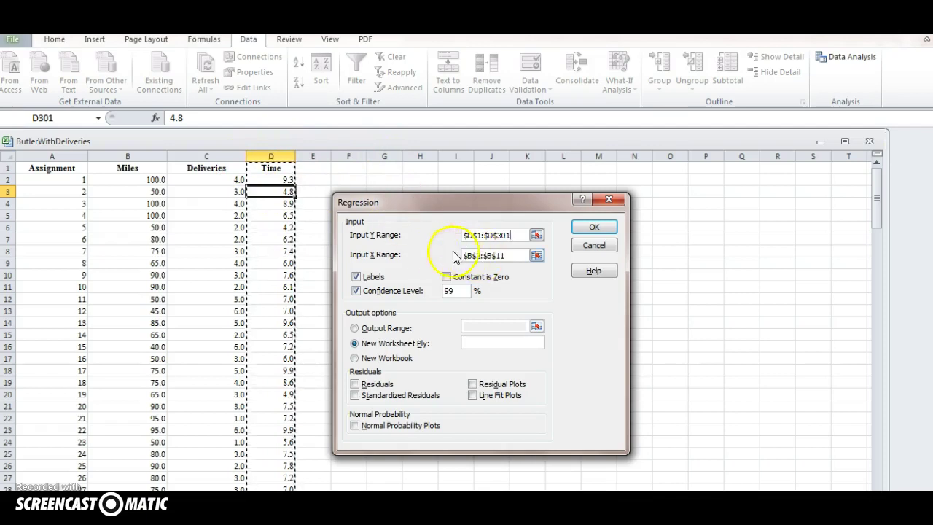
Select the Miles and Deliveries columns with their headers, rows 1 to 301, as the regression's Input X Range
{"action": "left_click", "coordinate": [475, 255]}
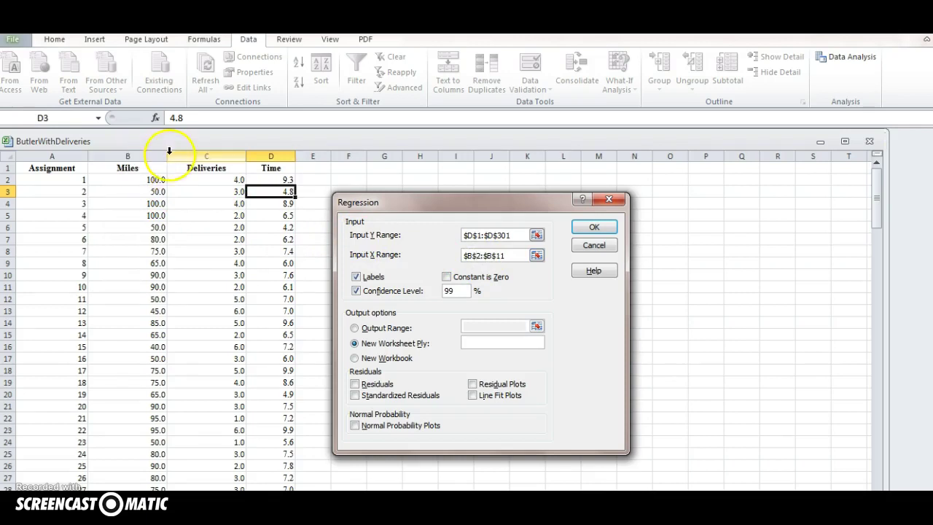
{"action": "left_click_drag", "start_coordinate": [878, 197], "coordinate": [877, 481]}
{"action": "scroll", "coordinate": [743, 427], "scroll_direction": "down", "scroll_amount": 20}
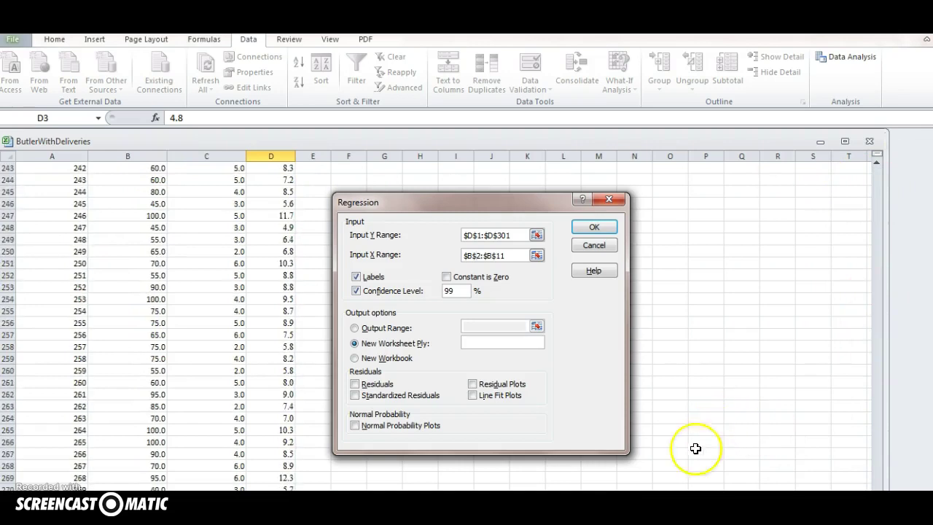
{"action": "scroll", "coordinate": [225, 462], "scroll_direction": "down", "scroll_amount": 6}
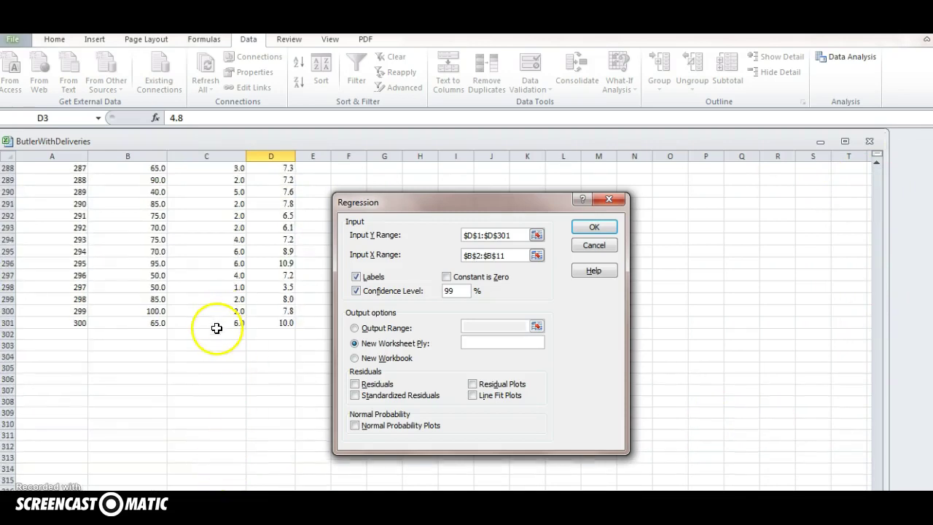
{"action": "left_click_drag", "start_coordinate": [217, 328], "coordinate": [138, 150]}
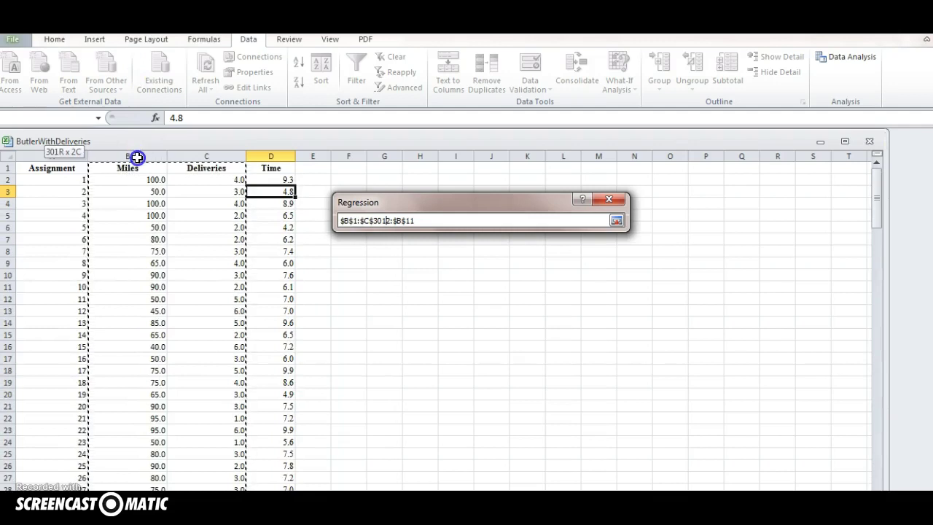
{"action": "left_click_drag", "start_coordinate": [137, 158], "coordinate": [137, 157]}
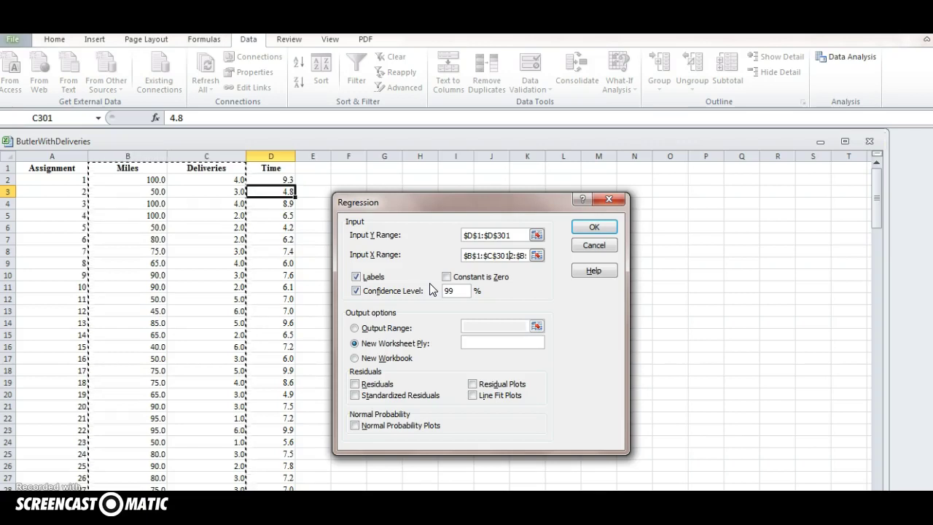
{"action": "left_click", "coordinate": [454, 293]}
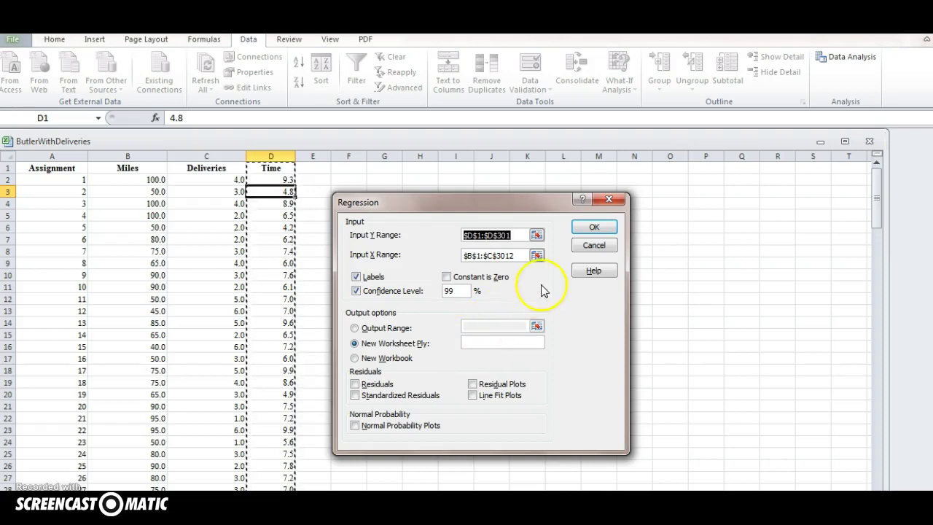
Correct the Input X Range to $B$1:$C$301 and run the regression with output on a new worksheet
{"action": "left_click", "coordinate": [594, 226]}
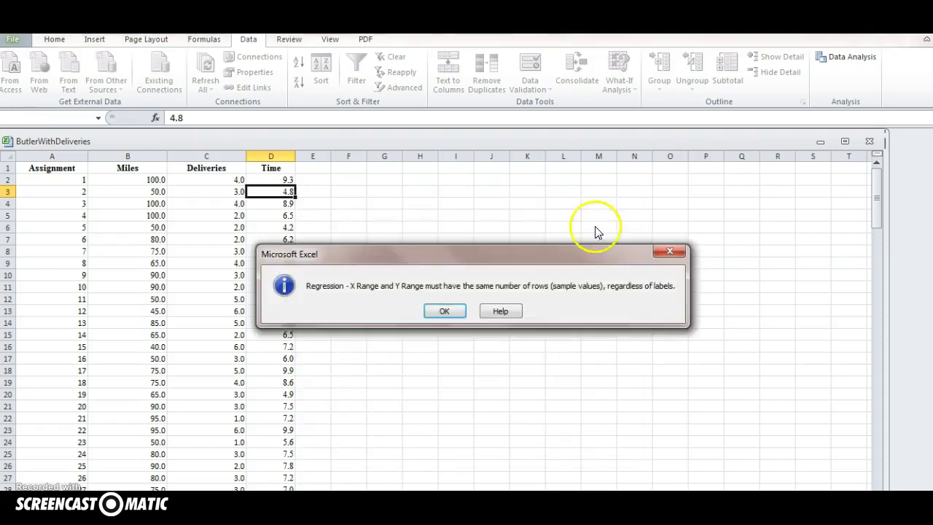
{"action": "left_click", "coordinate": [444, 311]}
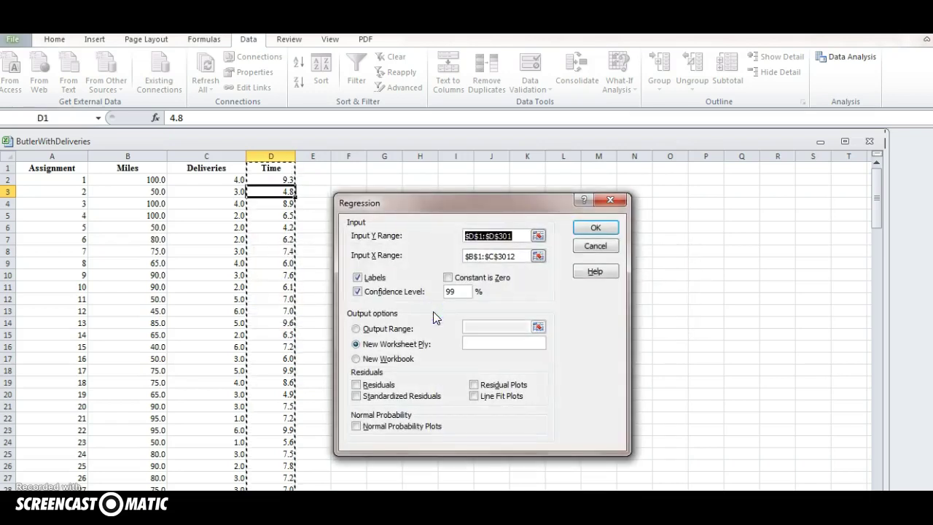
{"action": "left_click", "coordinate": [524, 256]}
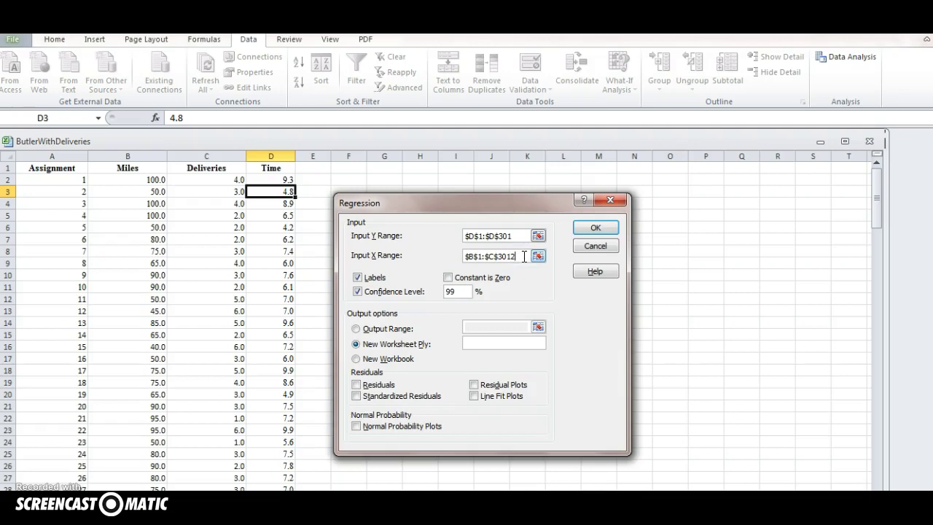
{"action": "key", "text": "BackSpace"}
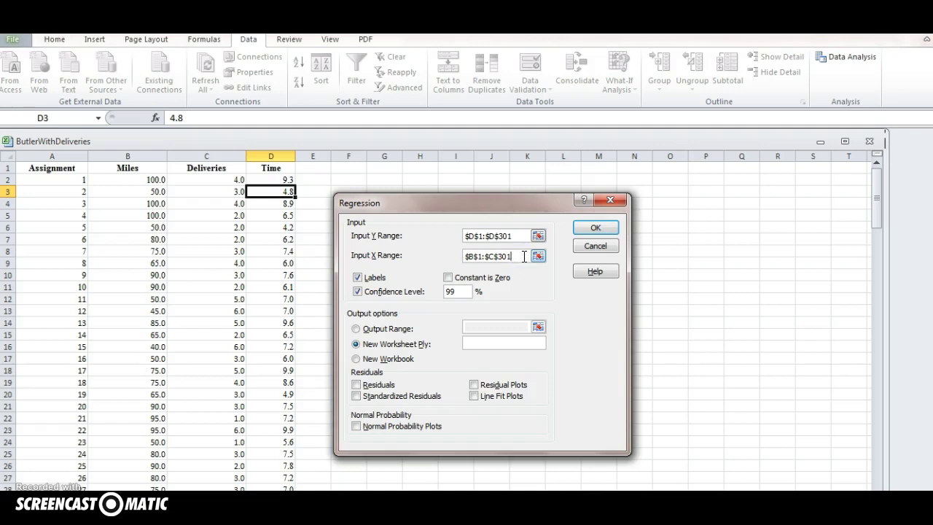
{"action": "left_click", "coordinate": [582, 228]}
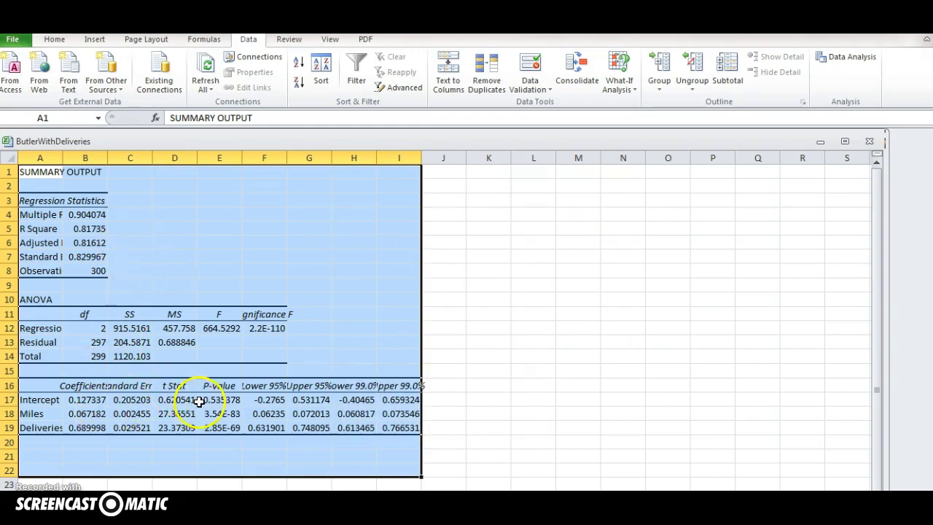
Examine the P-values of the intercept, Miles and Deliveries in the regression output, focusing on the intercept
{"action": "left_click_drag", "start_coordinate": [222, 401], "coordinate": [224, 427]}
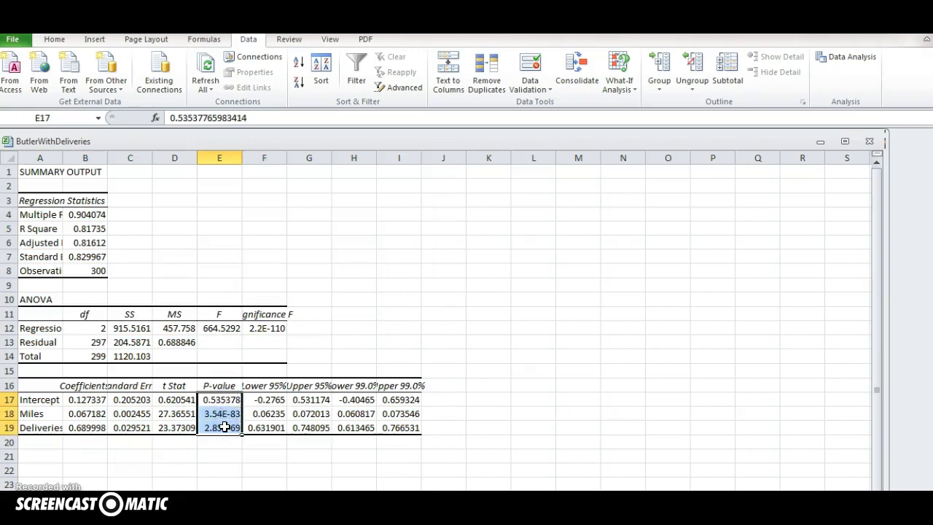
{"action": "left_click", "coordinate": [226, 401]}
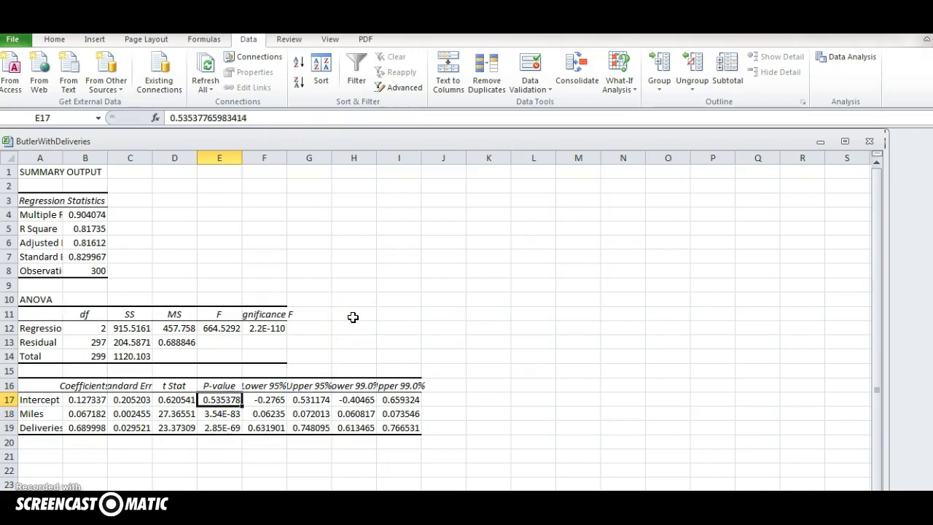
Enter the beginning of a regression equation, y = b_0+b, in cell K5 beside the regression output
{"action": "left_click", "coordinate": [503, 254]}
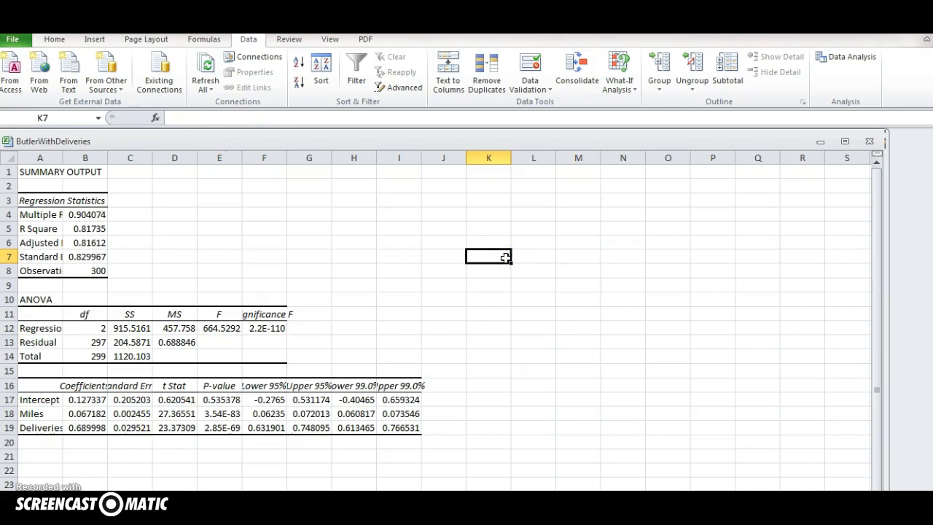
{"action": "left_click", "coordinate": [501, 227]}
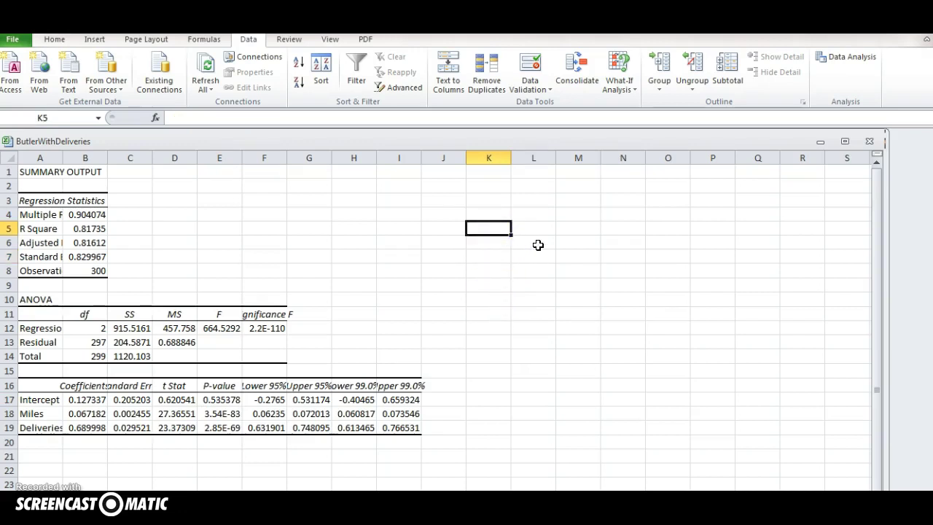
{"action": "type", "text": "y"}
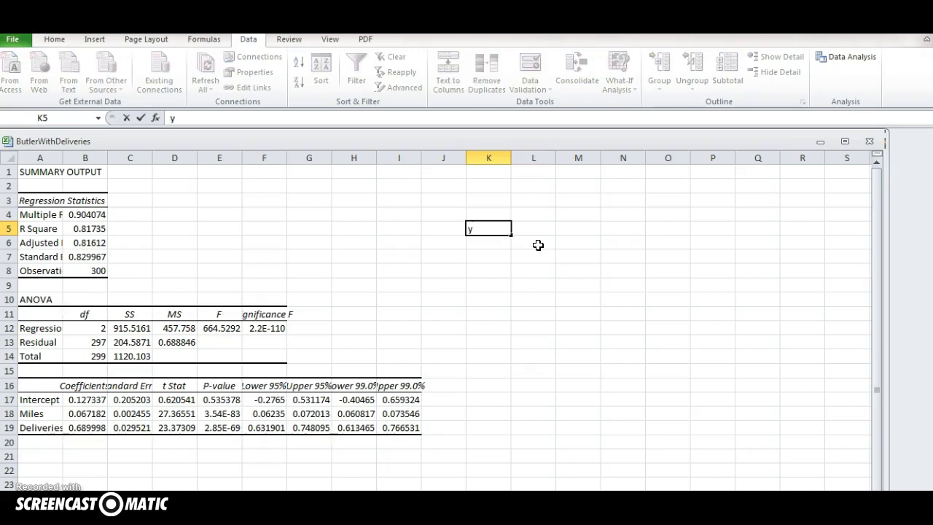
{"action": "type", "text": " = b_0 +"}
{"action": "key", "text": "BackSpace"}
{"action": "key", "text": "BackSpace"}
{"action": "type", "text": "+b_1"}
{"action": "key", "text": "BackSpace"}
{"action": "key", "text": "BackSpace"}
{"action": "key", "text": "Left"}
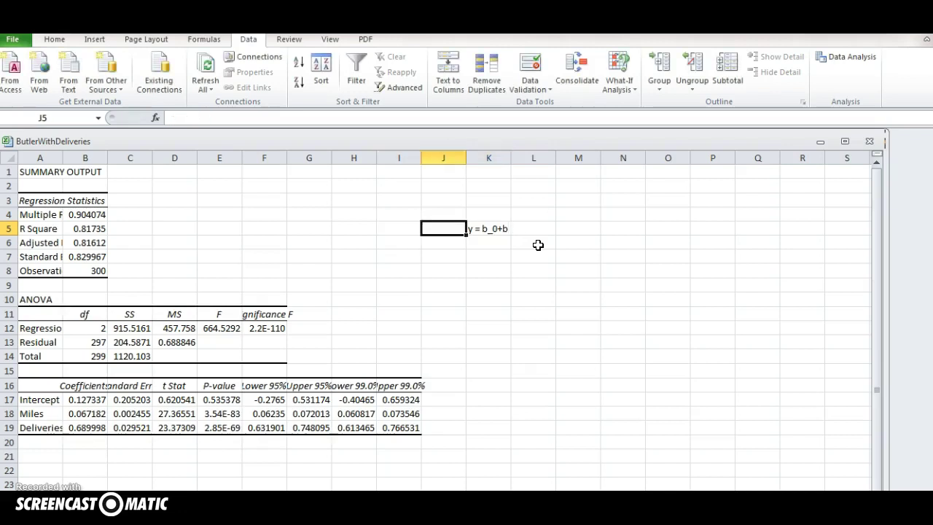
Rewrite the equation in cell K5 as y = (b0)+(b1)(x1)+(b2)(x2)
{"action": "key", "text": "Right"}
{"action": "left_click", "coordinate": [309, 178]}
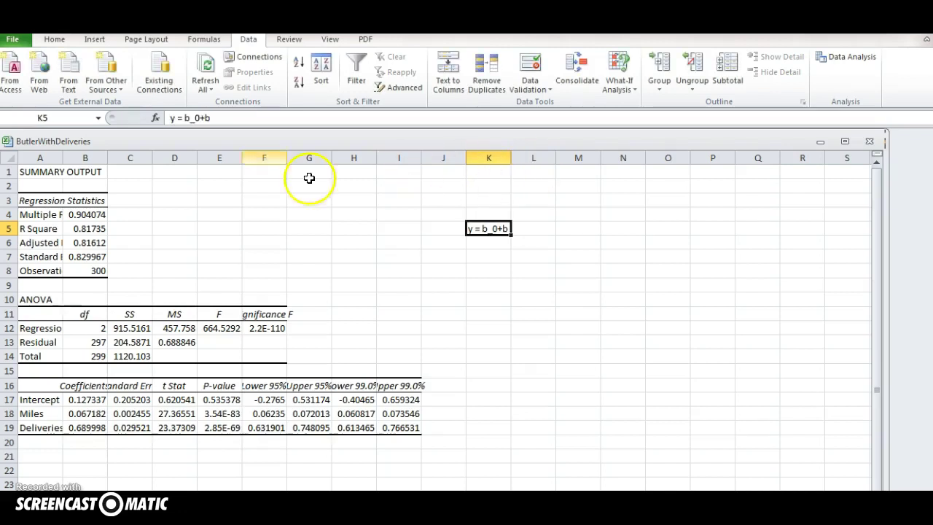
{"action": "double_click", "coordinate": [204, 117]}
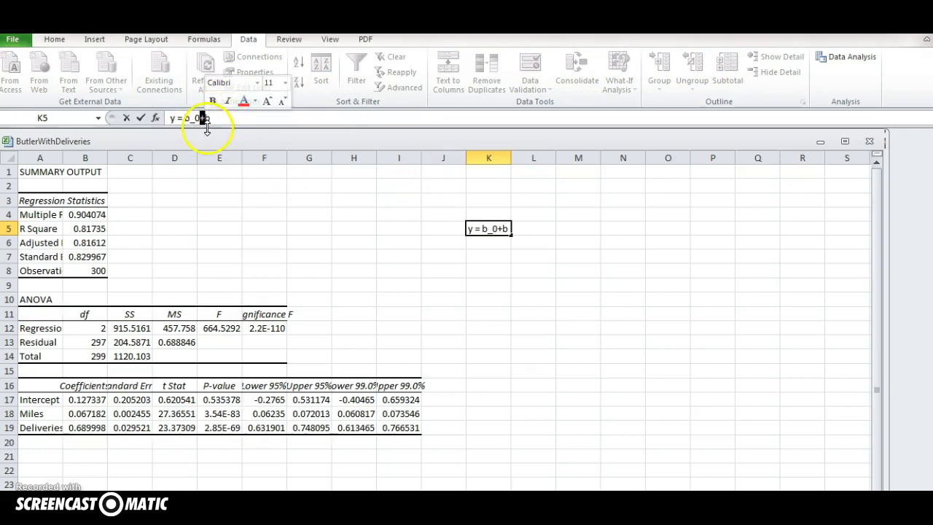
{"action": "left_click_drag", "start_coordinate": [210, 118], "coordinate": [186, 120]}
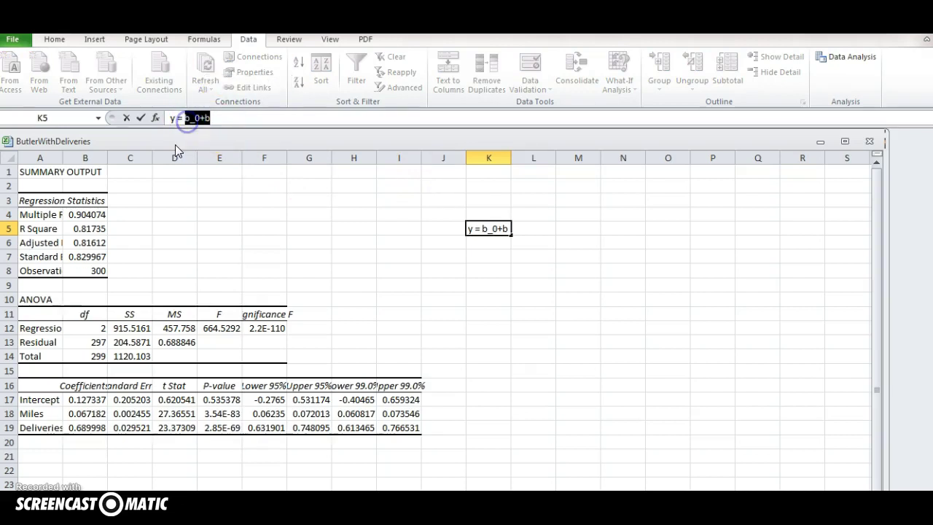
{"action": "type", "text": "b"}
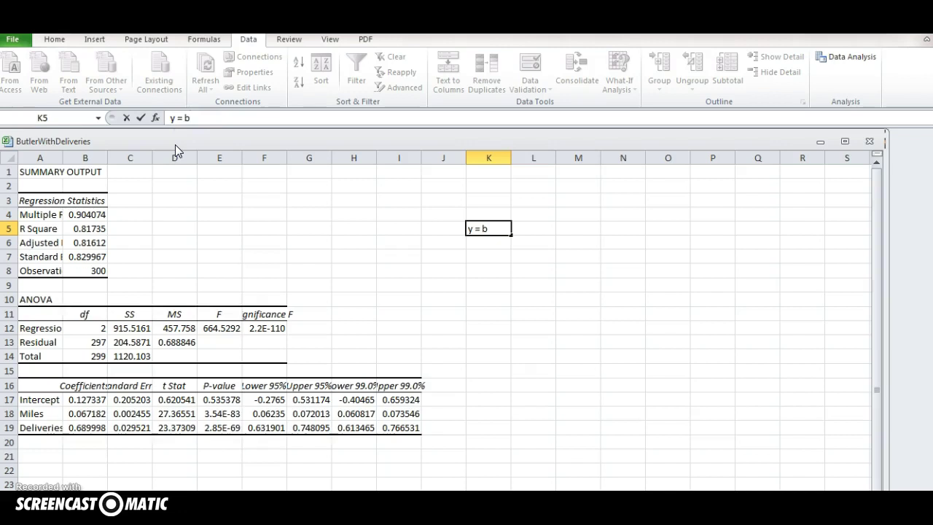
{"action": "key", "text": "BackSpace"}
{"action": "type", "text": "(b0)+"}
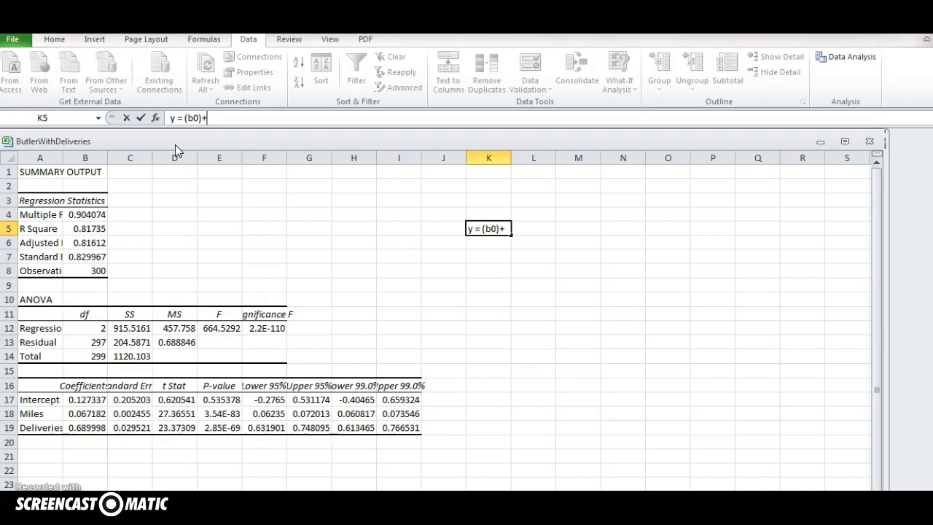
{"action": "type", "text": "(b1)(x1)+"}
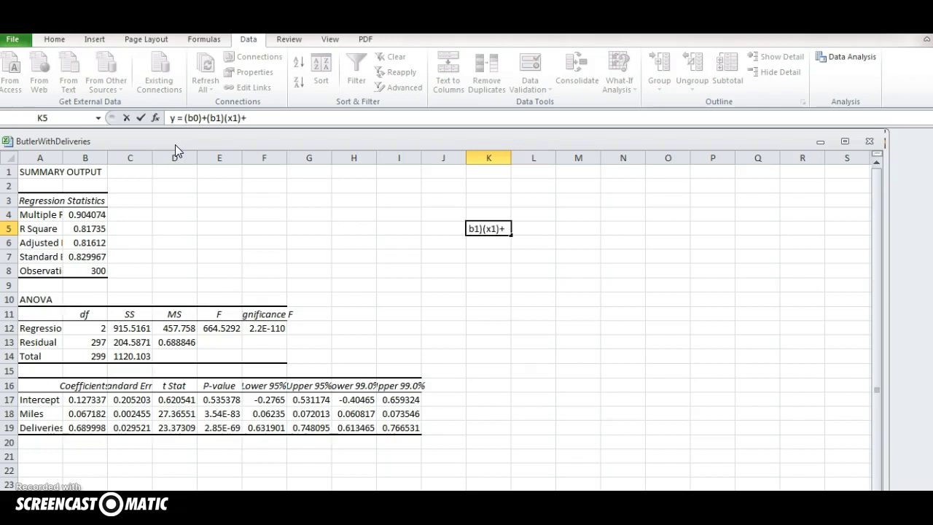
{"action": "type", "text": "(b2)(x2)"}
{"action": "key", "text": "Return"}
{"action": "left_click", "coordinate": [508, 231]}
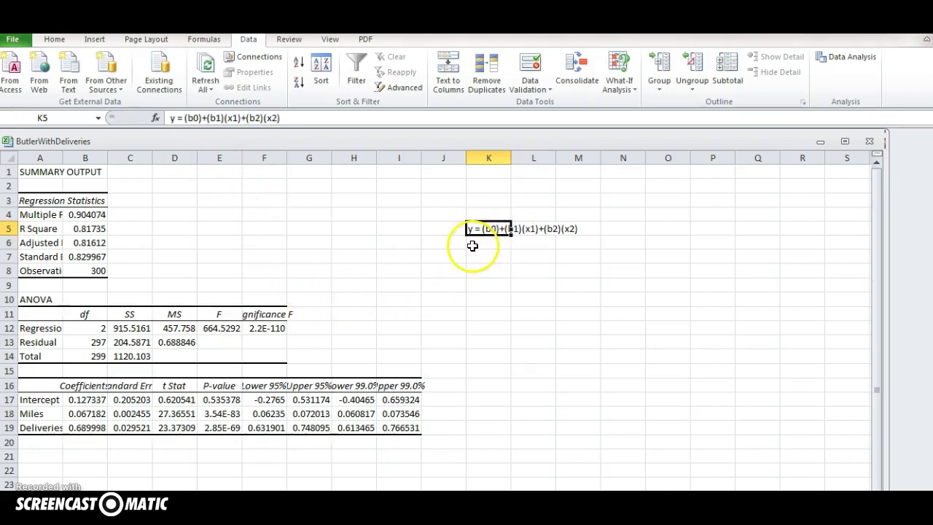
Examine the t Stat column and the P-values of the intercept, Miles and Deliveries against the coefficients in the written equation
{"action": "left_click", "coordinate": [217, 403]}
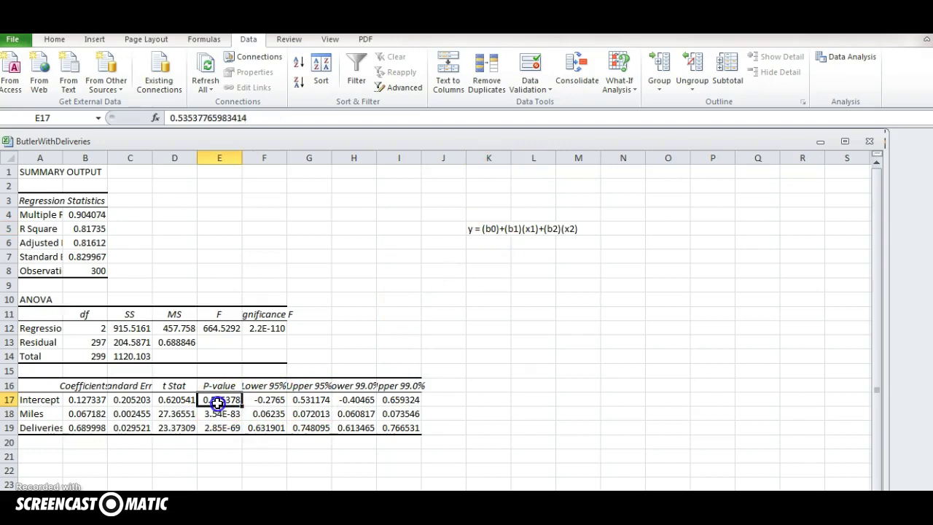
{"action": "left_click_drag", "start_coordinate": [217, 403], "coordinate": [216, 426]}
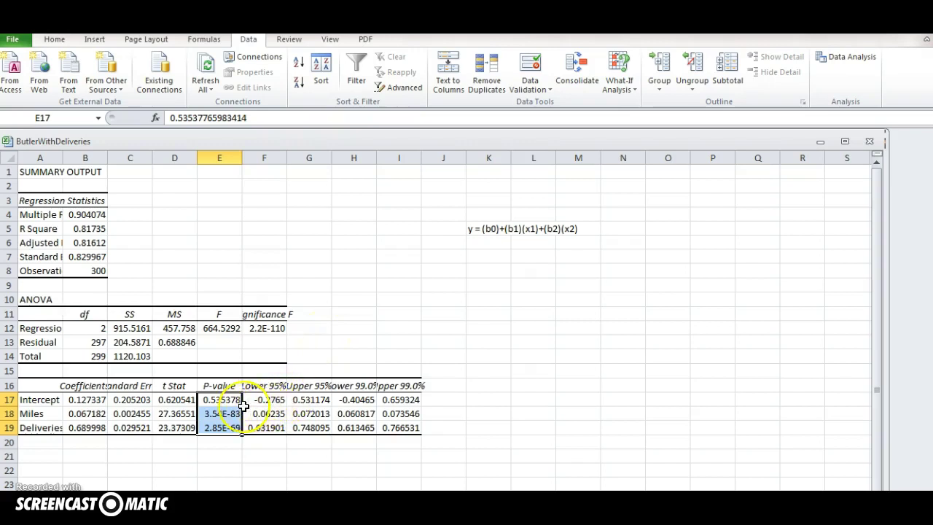
{"action": "left_click", "coordinate": [177, 386]}
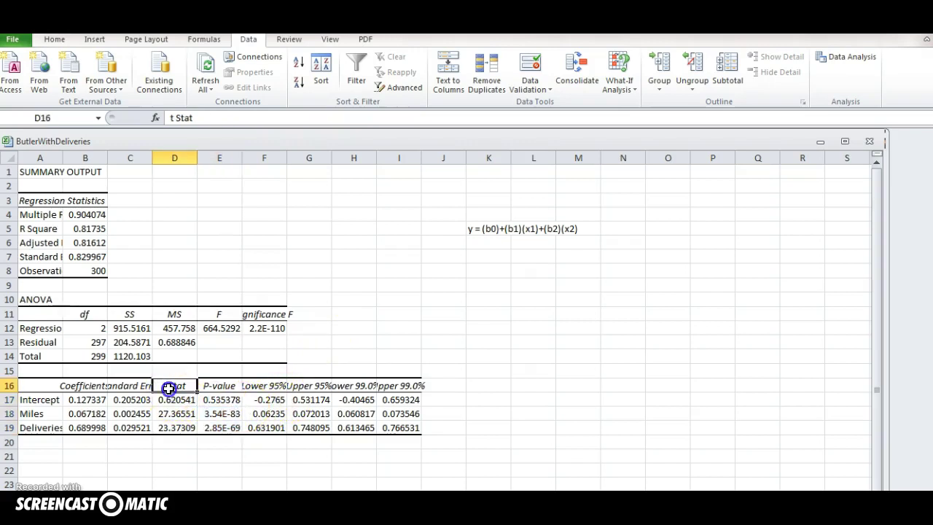
{"action": "left_click", "coordinate": [222, 398]}
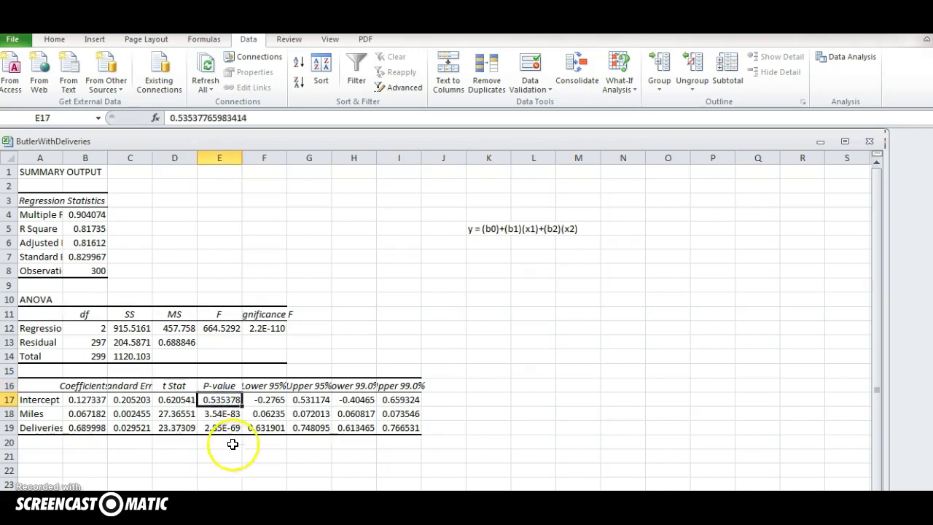
{"action": "left_click", "coordinate": [231, 412]}
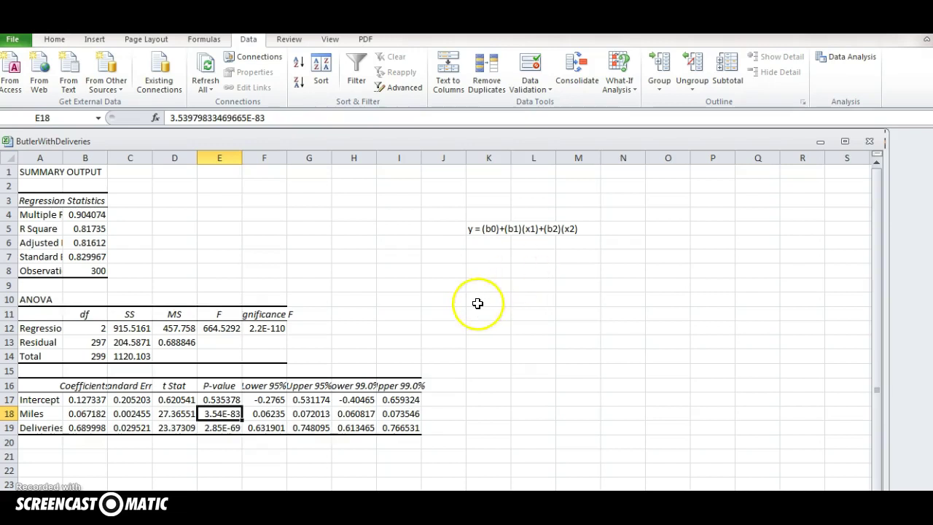
{"action": "left_click", "coordinate": [222, 430]}
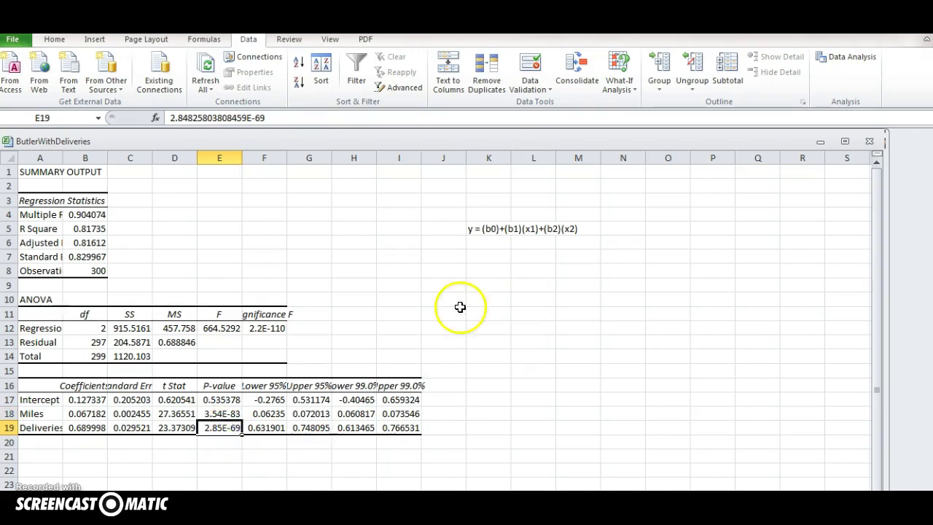
{"action": "left_click", "coordinate": [519, 243]}
{"action": "left_click", "coordinate": [515, 228]}
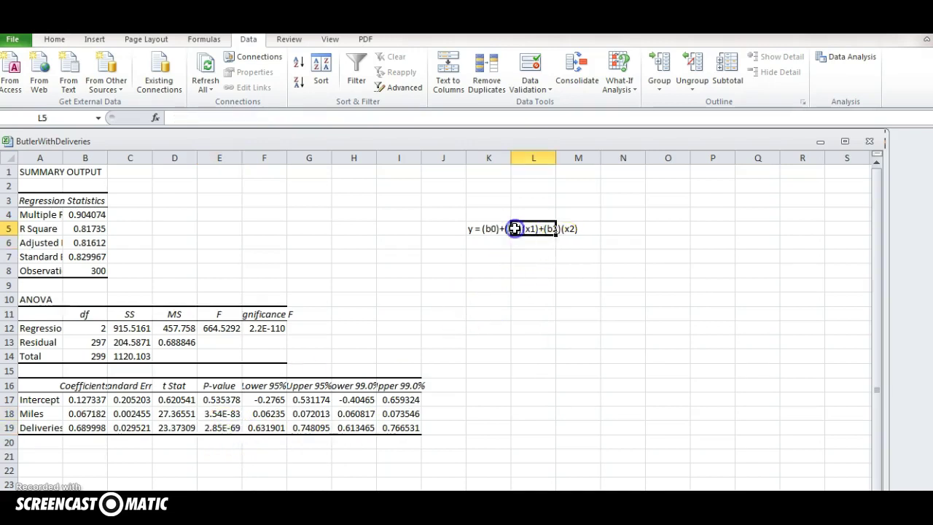
{"action": "left_click", "coordinate": [223, 417]}
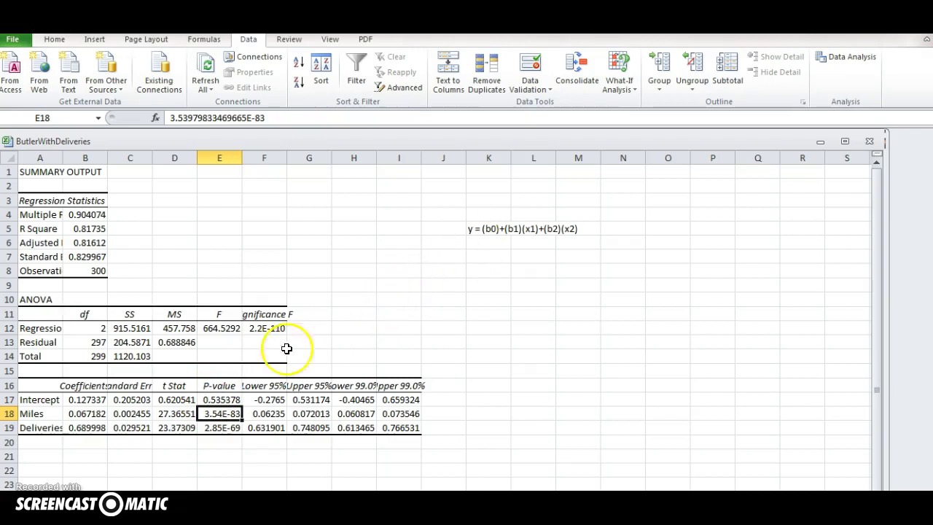
{"action": "left_click", "coordinate": [200, 399]}
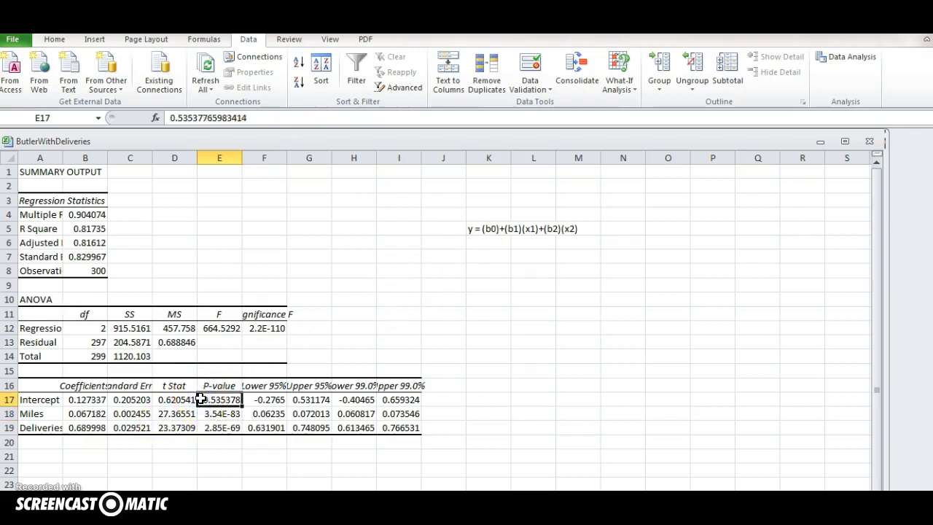